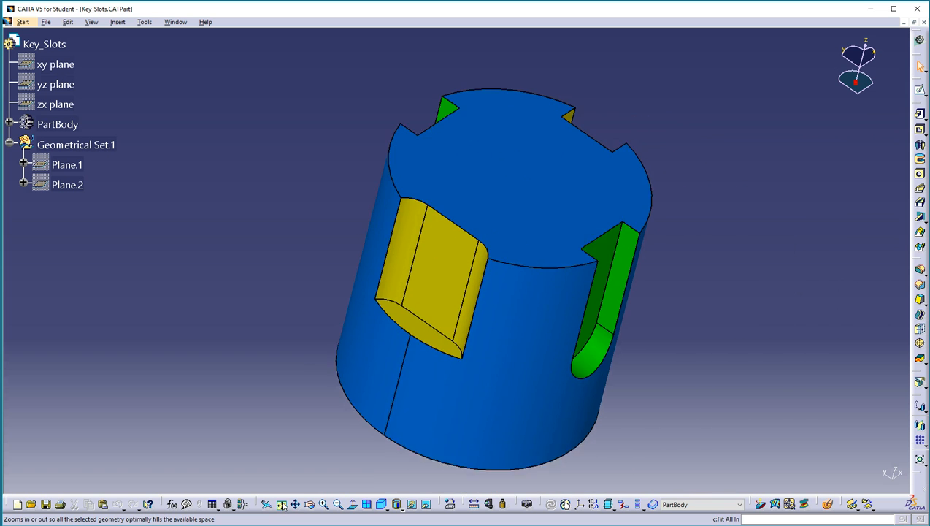
Show the four pocket sketches Sketch.3 to Sketch.6, the three origin planes, and Plane.1 and Plane.2.
left_click(387, 508)
left_click(395, 505)
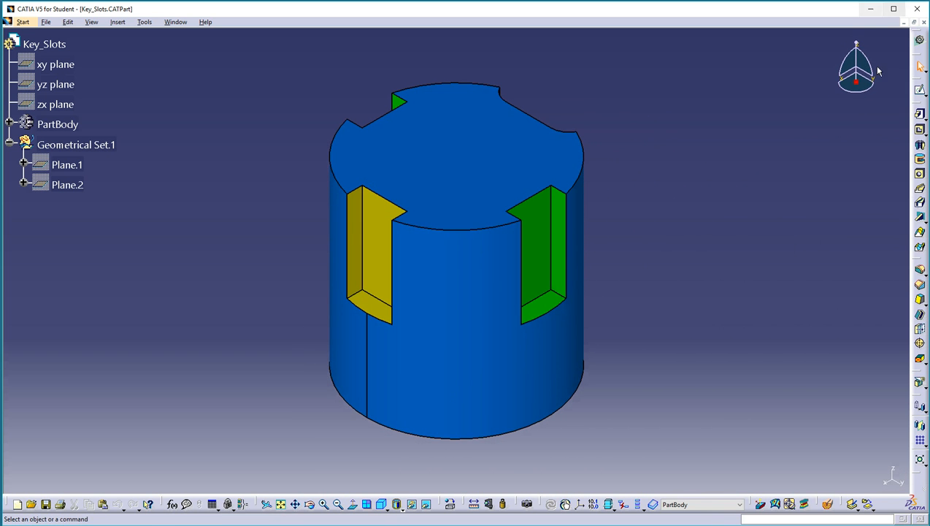
mouse_move(860, 92)
left_mouse_down()
mouse_move(836, 74)
mouse_move(859, 89)
left_mouse_up()
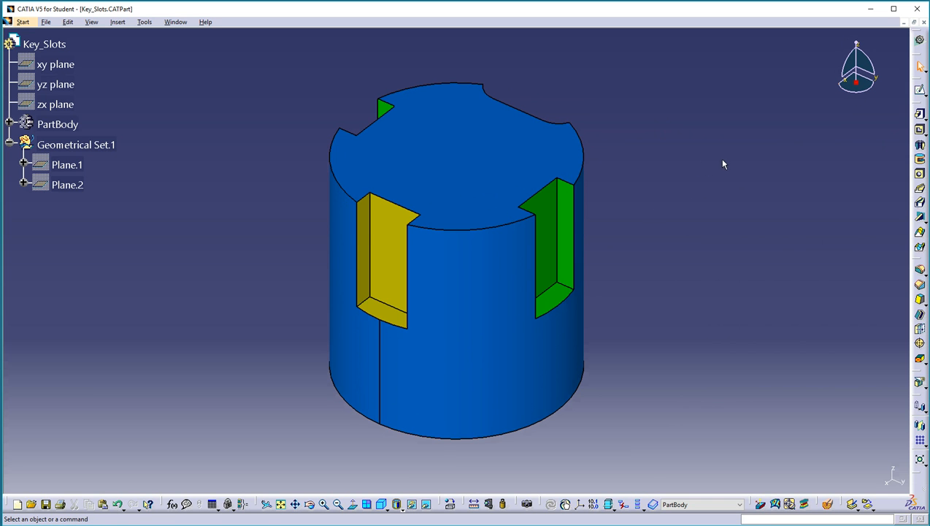
left_click(9, 125)
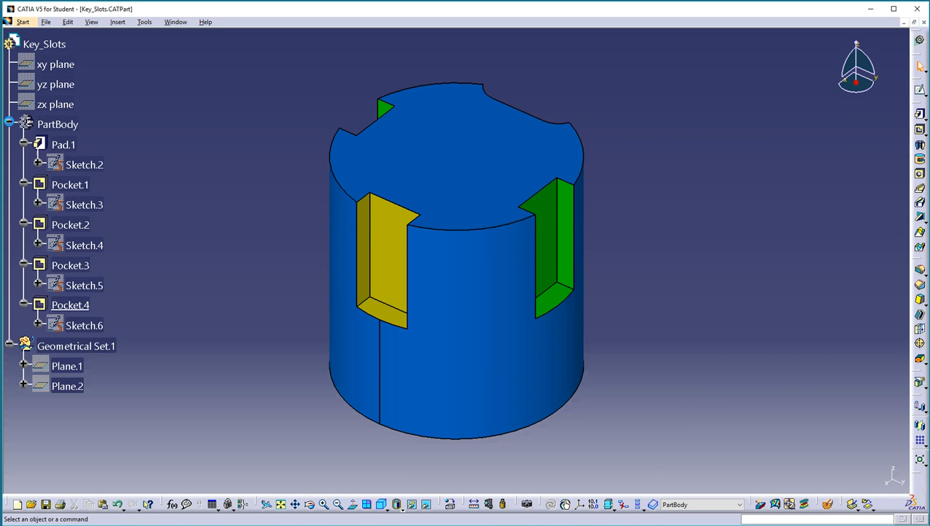
left_click(84, 208)
left_click(86, 246, "ctrl")
left_click(86, 285, "ctrl")
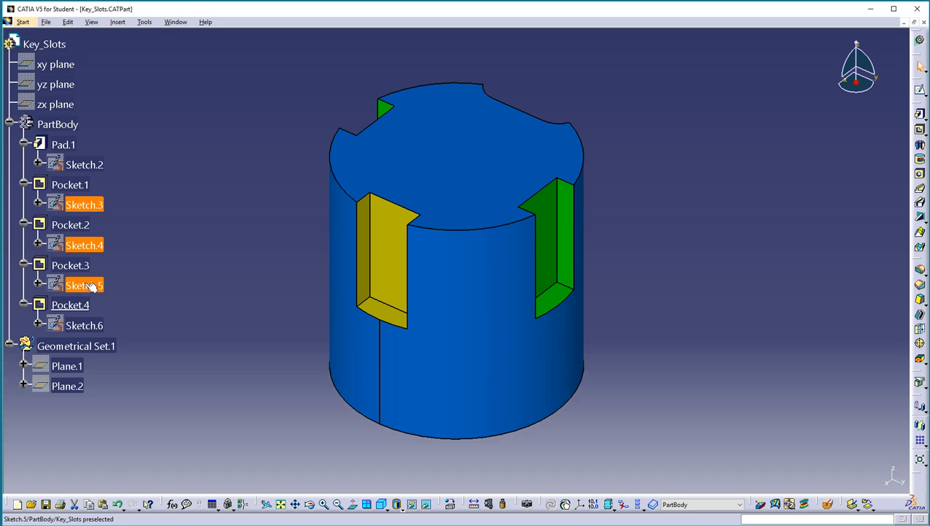
left_click(86, 326, "ctrl")
left_click(65, 65, "ctrl")
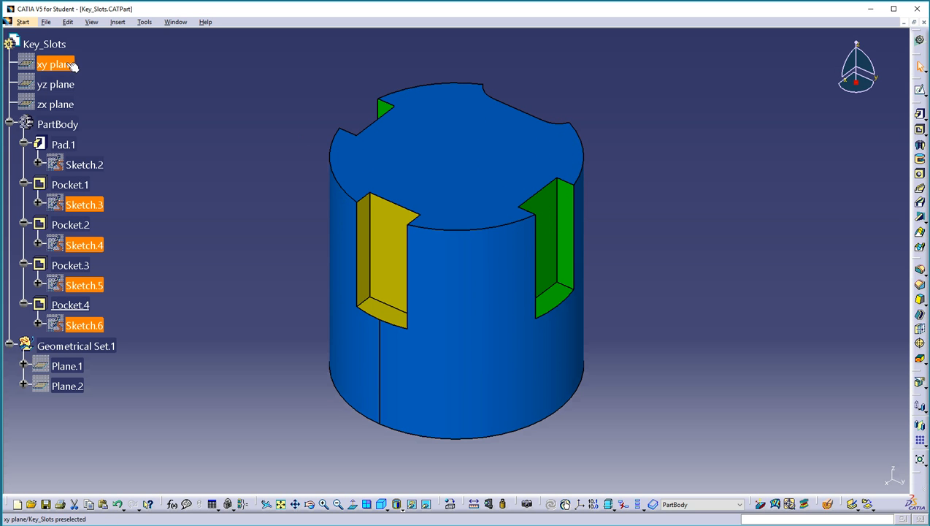
left_click(70, 85, "ctrl")
left_click(69, 107, "ctrl")
left_click(71, 386, "ctrl")
left_click(76, 368, "ctrl")
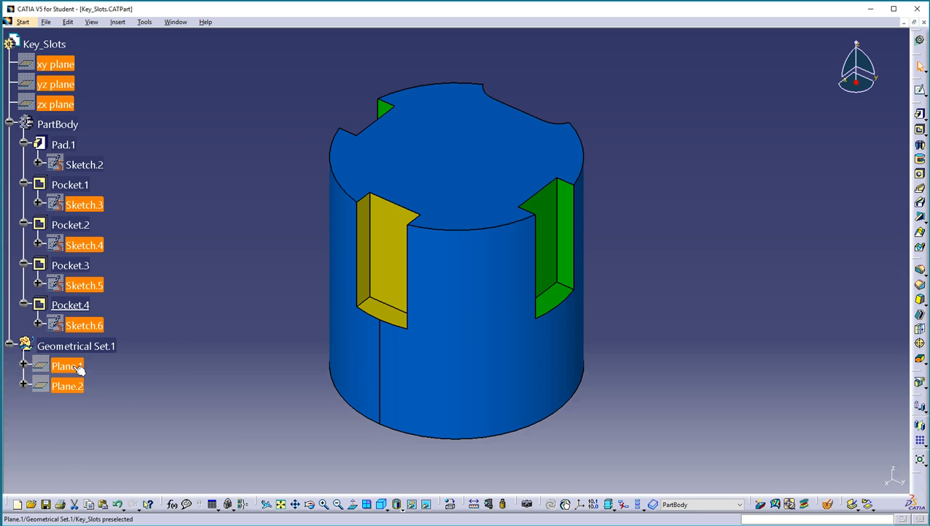
right_click(79, 369)
left_click(124, 187)
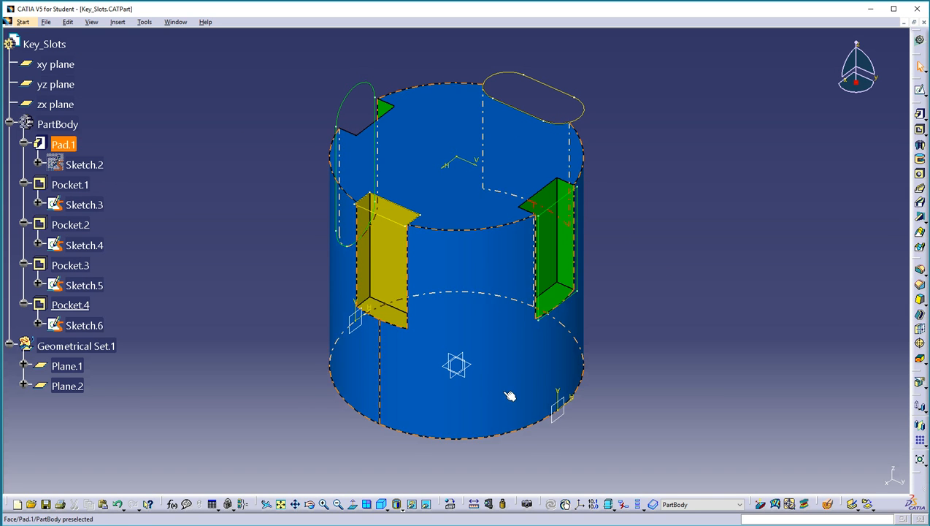
Open Sketch.3, the rectangular profile of the straight yellow slot, and examine its dimensions and constraints.
left_click_drag(853, 92, 864, 92)
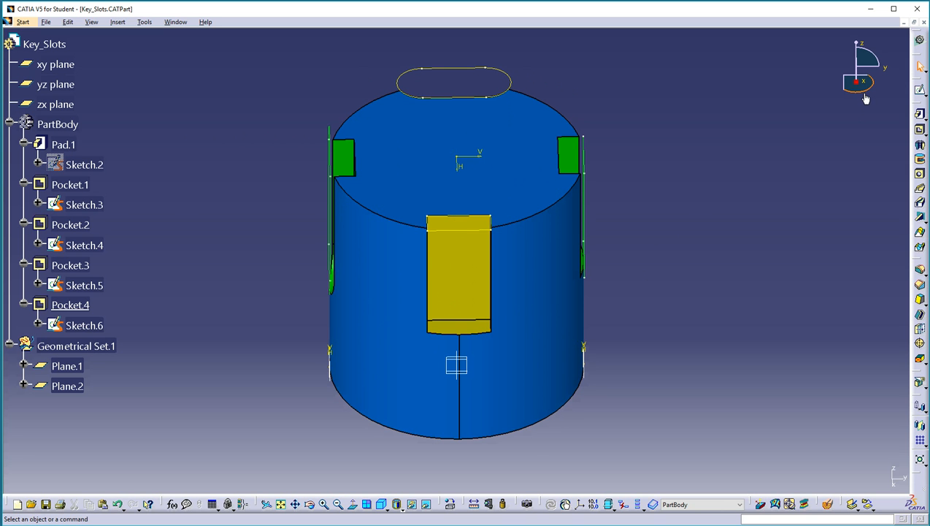
left_click_drag(866, 94, 850, 93)
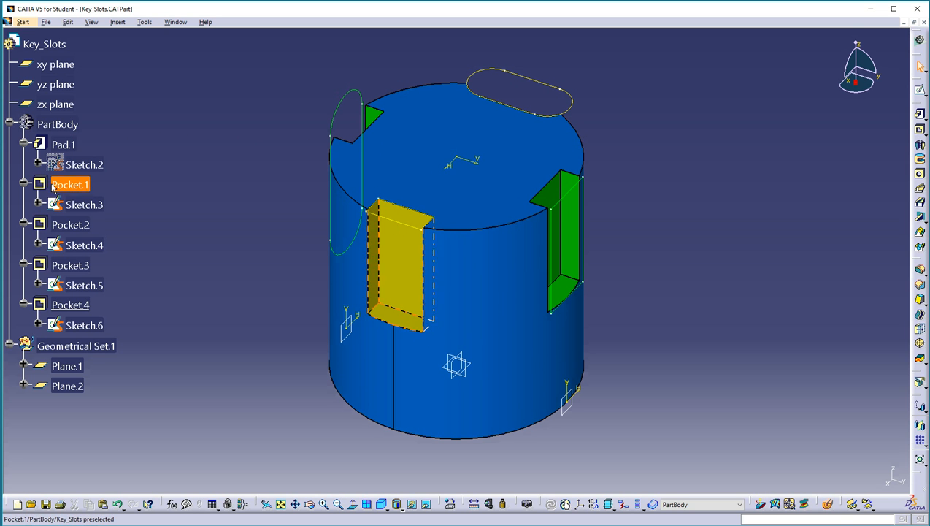
double_click(414, 230)
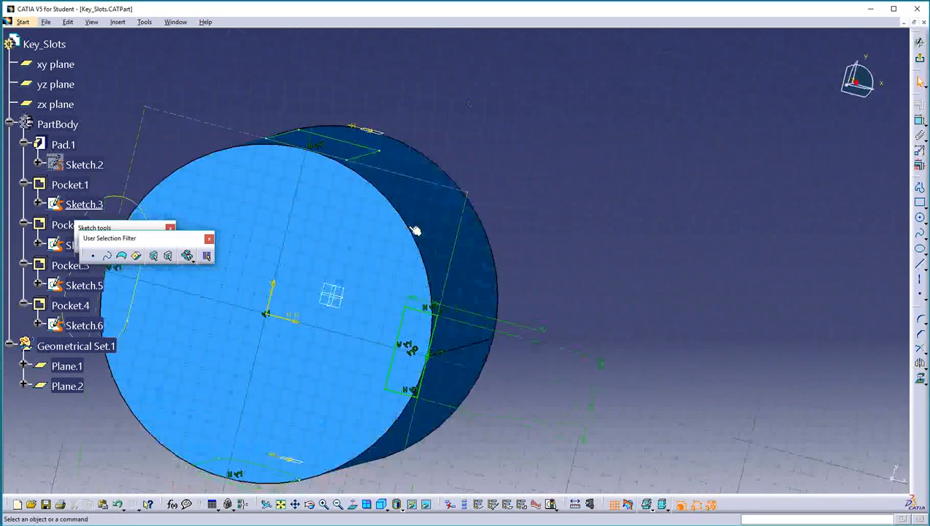
mouse_move(523, 228)
middle_mouse_down()
mouse_move(627, 41)
mouse_move(687, 133)
mouse_move(694, 116)
middle_mouse_up()
left_click(687, 133)
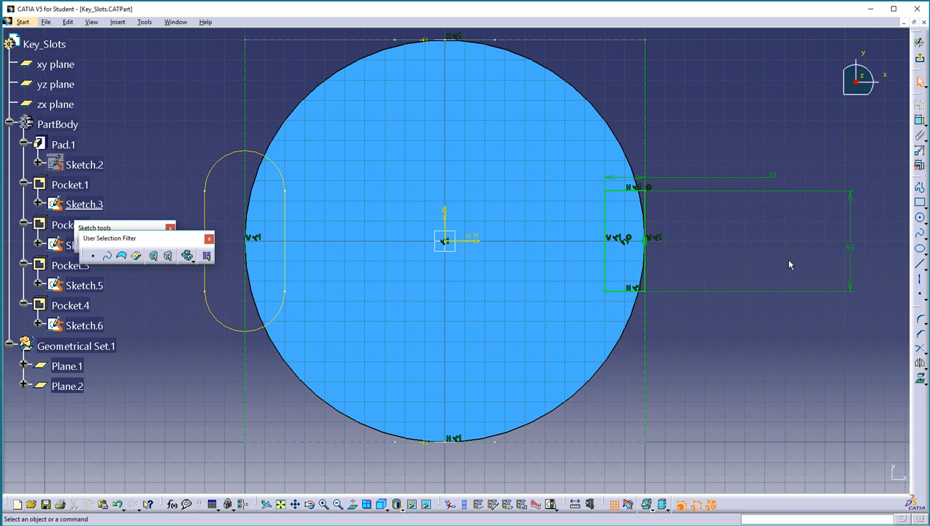
mouse_move(719, 236)
middle_mouse_down()
mouse_move(724, 255)
mouse_move(715, 259)
mouse_move(669, 243)
mouse_move(731, 239)
mouse_move(719, 251)
middle_mouse_up()
left_click(720, 229)
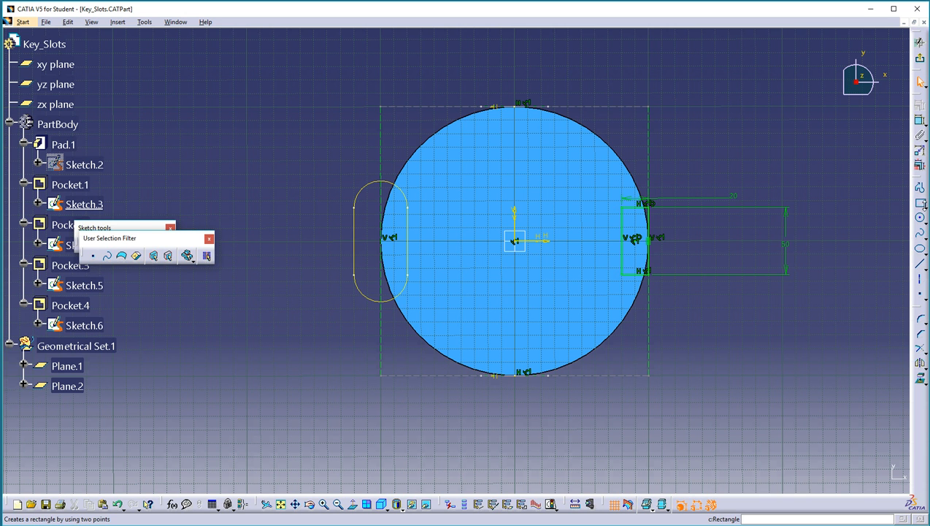
Float the Predefined Profile toolset over the drawing area and exit Sketch.3.
left_click(924, 208)
left_click_drag(813, 214, 727, 118)
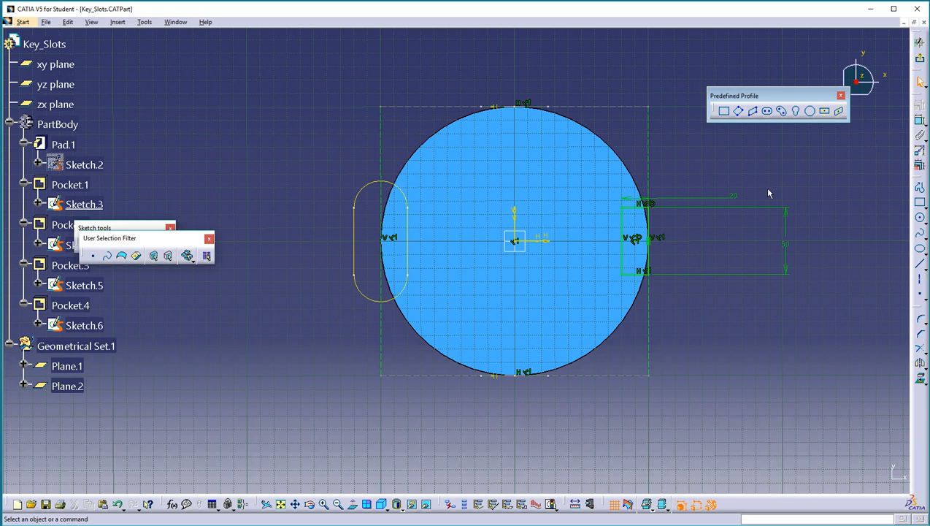
left_click(920, 82)
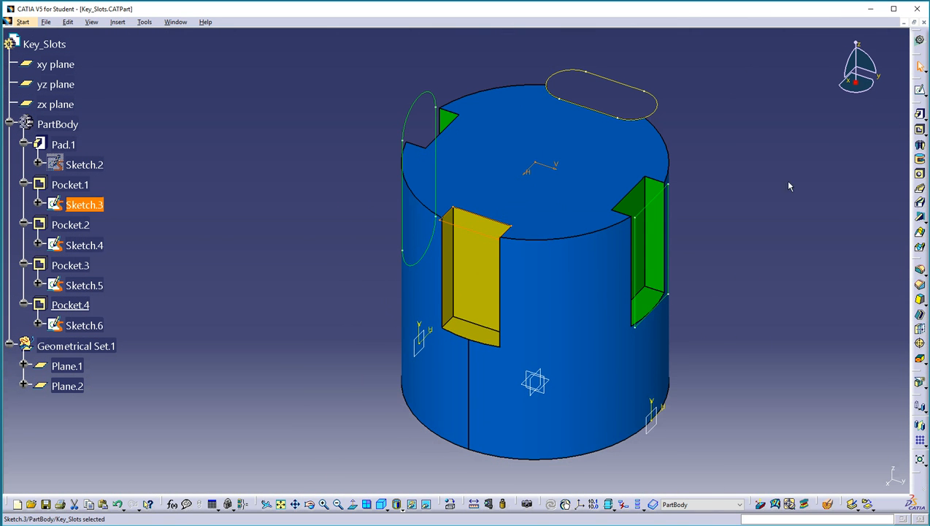
Review the Pocket.1 definition of the straight yellow slot and close it without changes.
double_click(479, 276)
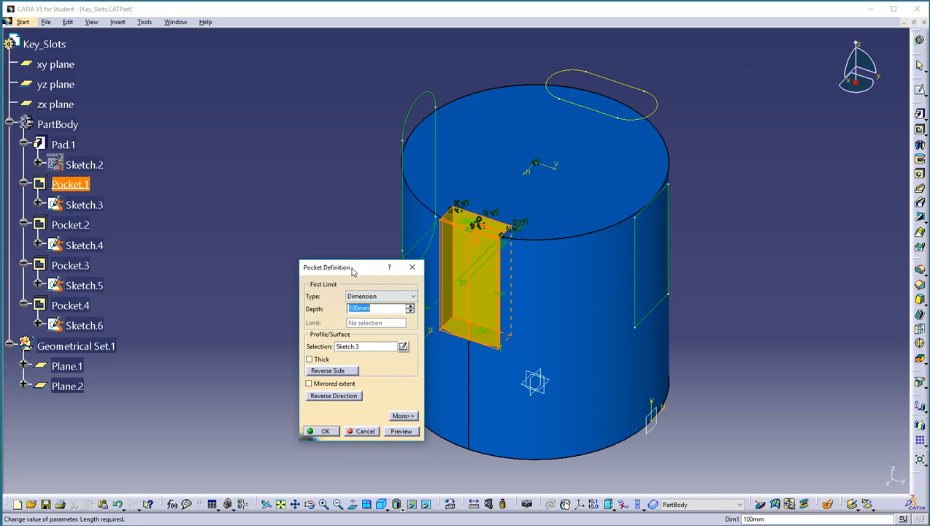
left_click(411, 267)
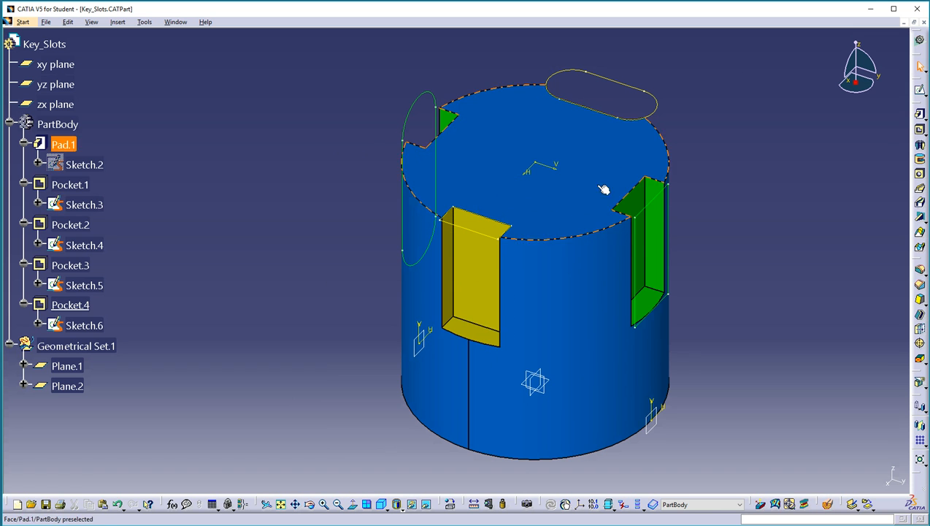
Examine Sketch.4 of the straight green slot with the overlapping Sketch.5 hidden, and review the Pocket.2 definition without changing it.
double_click(657, 204)
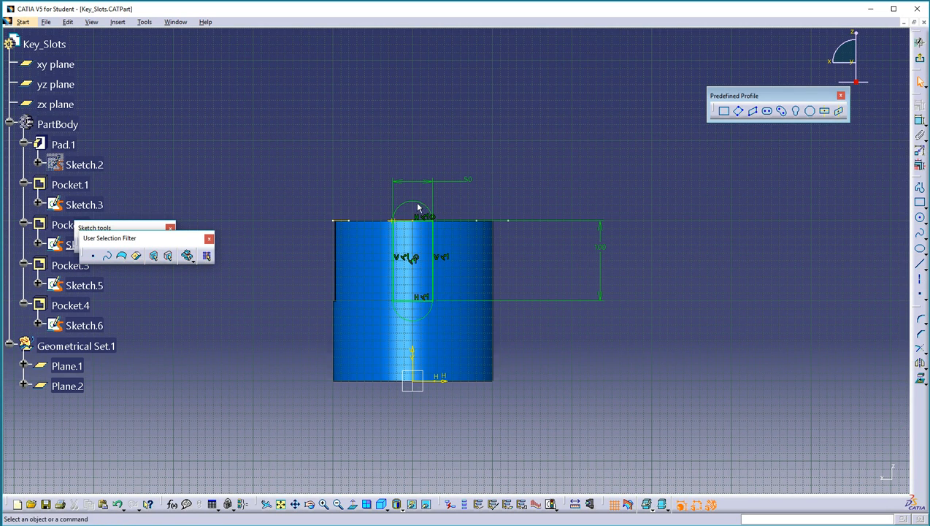
right_click(420, 205)
left_click(446, 235)
mouse_move(423, 303)
middle_mouse_down()
mouse_move(478, 261)
mouse_move(499, 224)
middle_mouse_up()
middle_click_drag(773, 212, 707, 254)
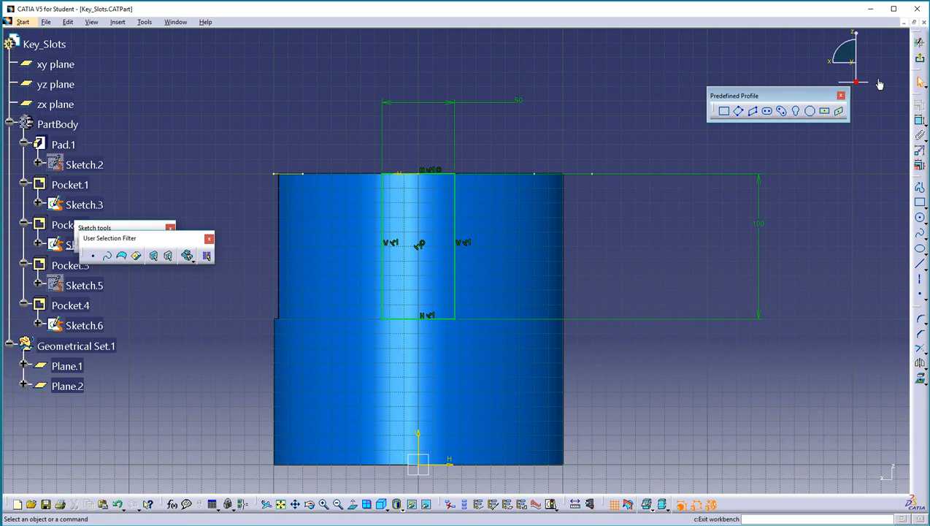
left_click(921, 63)
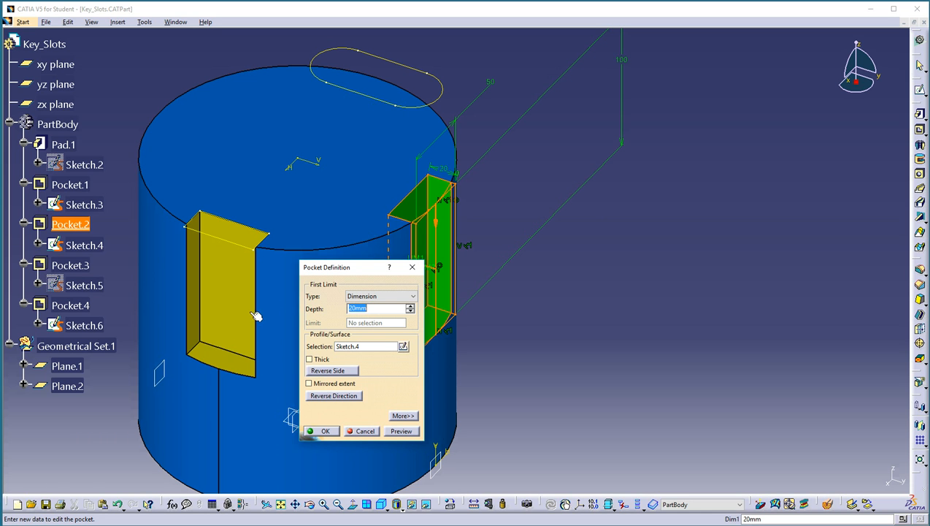
left_click(363, 431)
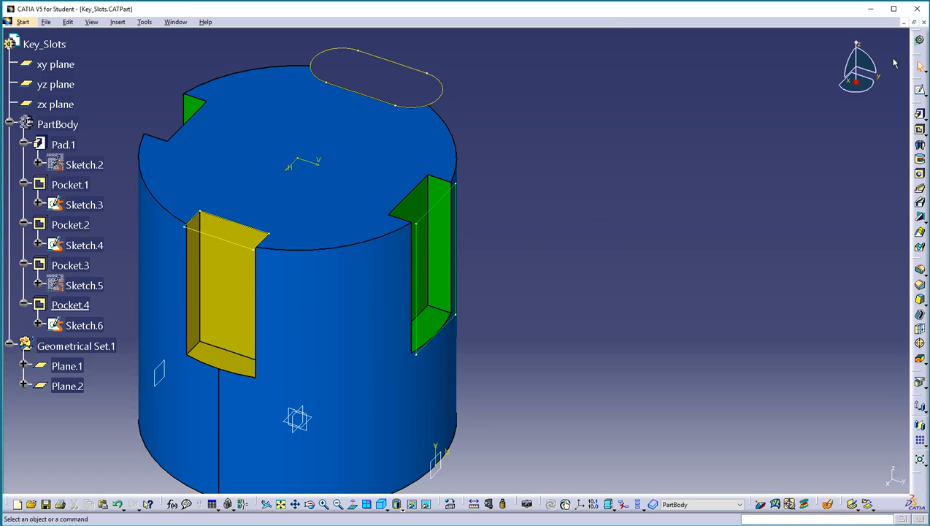
Show Sketch.5 on the round-ended green slot and hide Sketch.4 on the opposite slot.
left_click(281, 505)
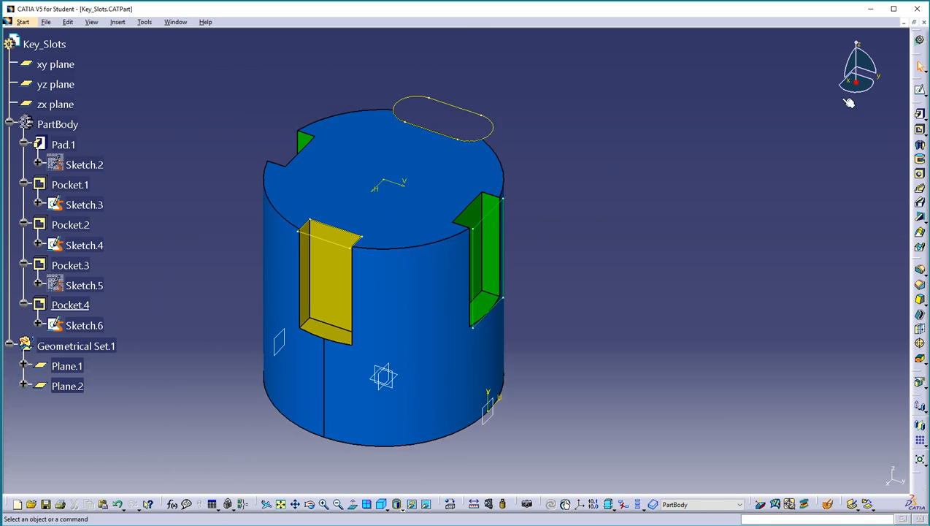
left_click_drag(853, 92, 887, 82)
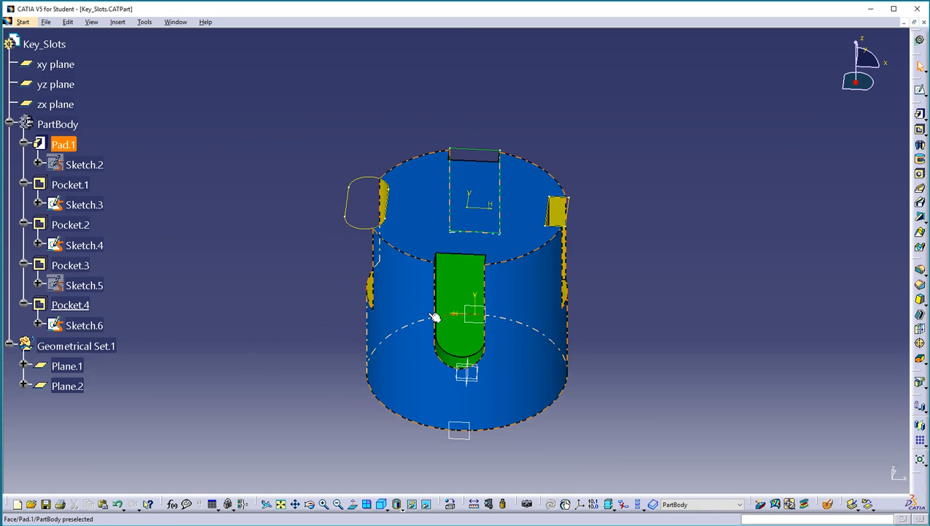
mouse_move(606, 315)
middle_mouse_down()
mouse_move(556, 339)
mouse_move(544, 333)
middle_mouse_up()
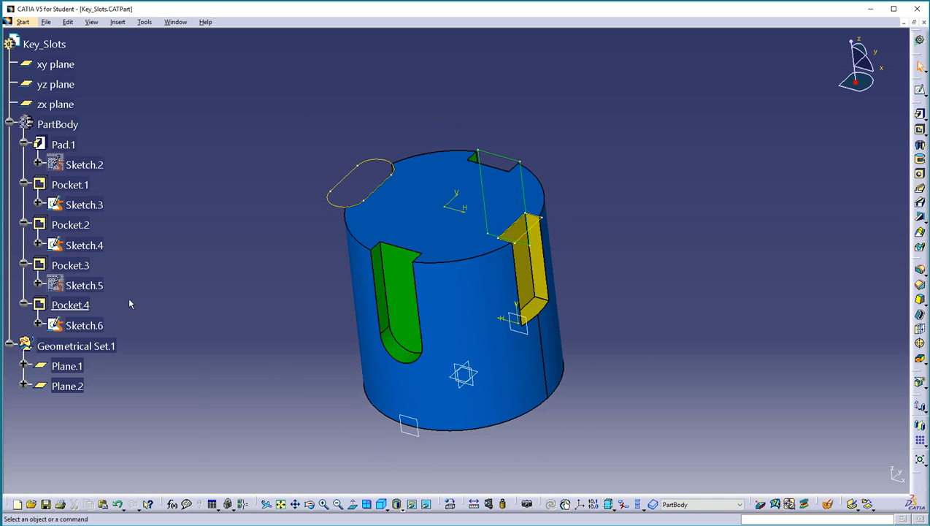
right_click(95, 284)
left_click(125, 314)
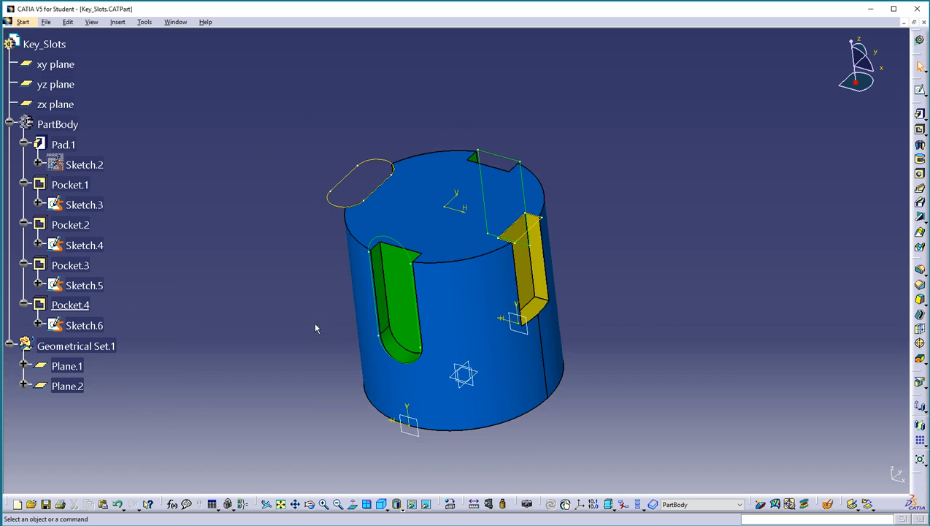
right_click(507, 161)
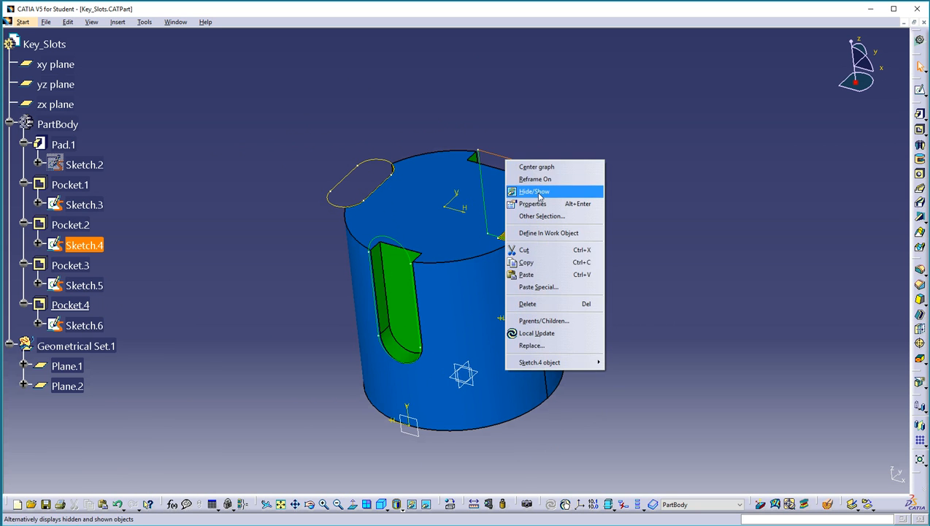
left_click(522, 192)
Open Sketch.5, the elongated profile of the round-ended green slot, examine its dimensions and exit the sketch.
double_click(410, 251)
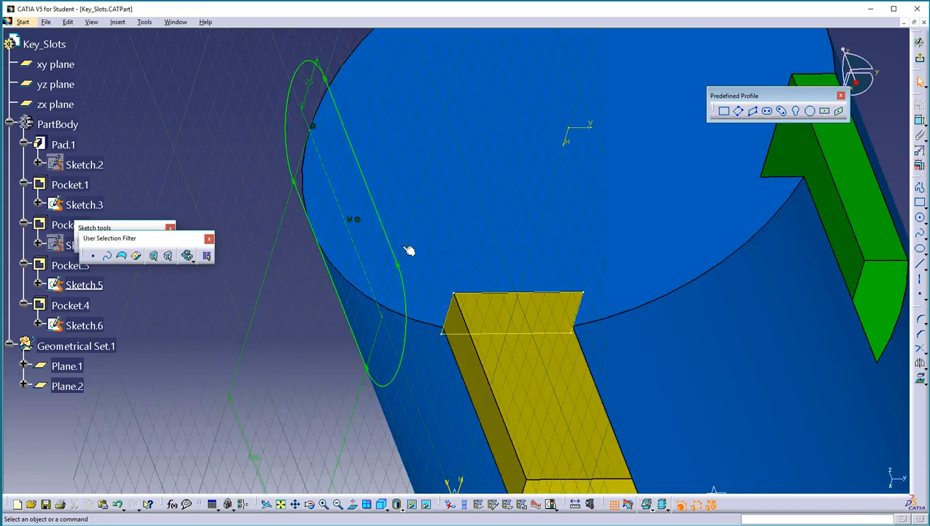
middle_click_drag(552, 284, 490, 130)
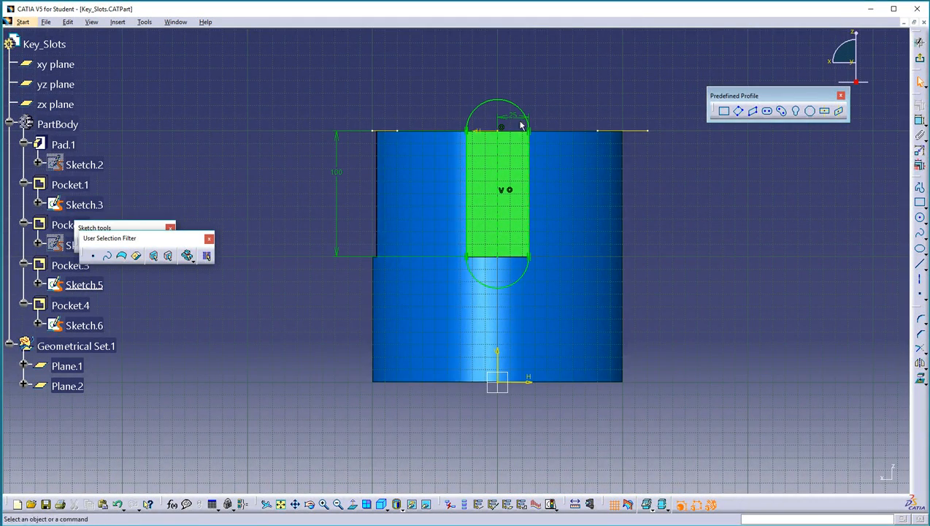
left_click(921, 62)
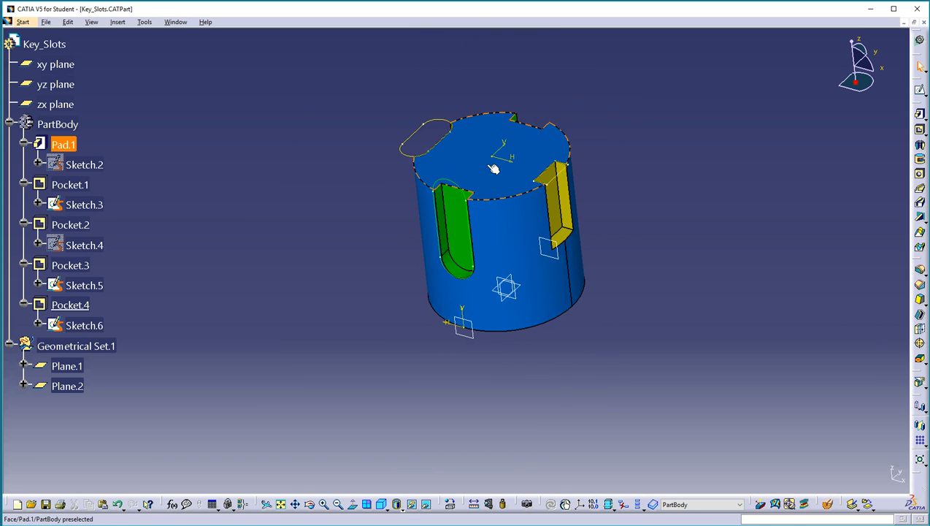
Open Sketch.6, the elongated profile of the yellow slot on the top face, examine its dimensions and exit the sketch.
double_click(434, 120)
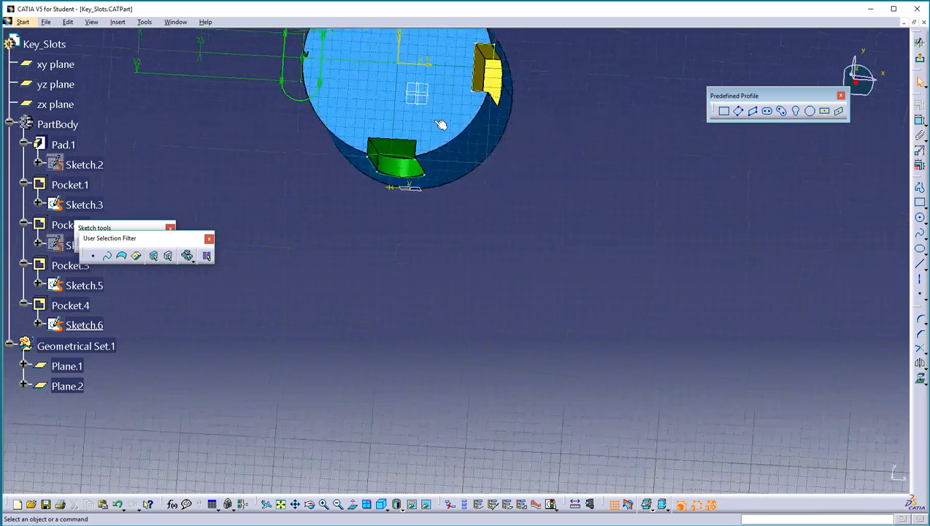
left_click(554, 366)
mouse_move(511, 338)
middle_mouse_down()
mouse_move(554, 366)
mouse_move(574, 274)
middle_mouse_up()
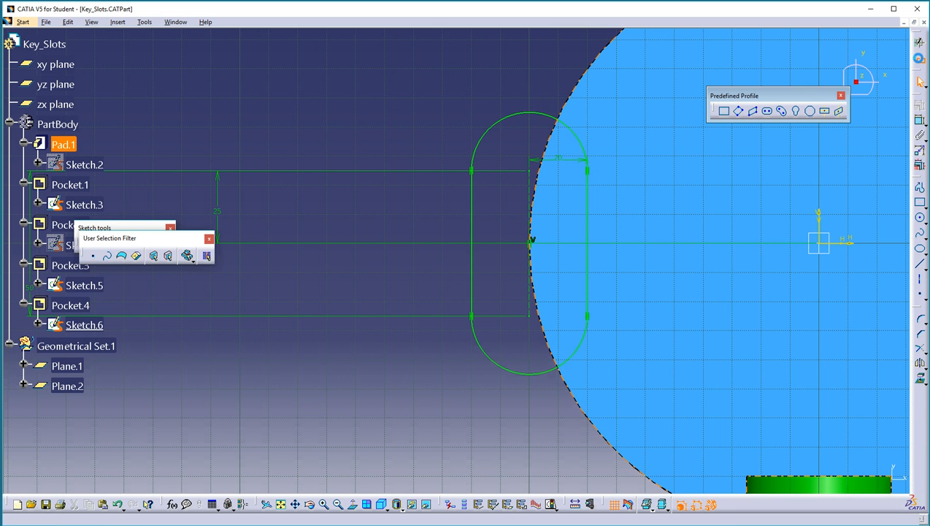
left_click(921, 61)
mouse_move(617, 281)
middle_mouse_down()
mouse_move(596, 283)
mouse_move(482, 173)
mouse_move(430, 479)
middle_mouse_up()
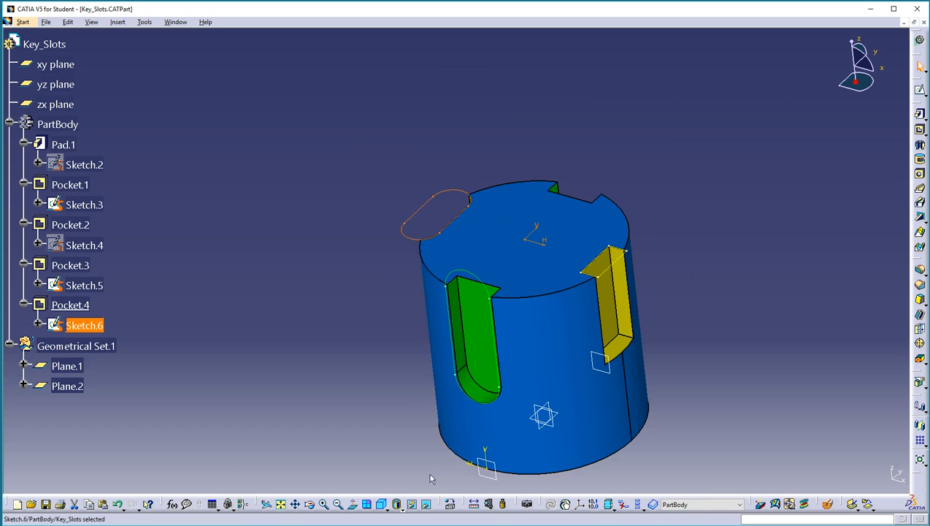
left_click(280, 503)
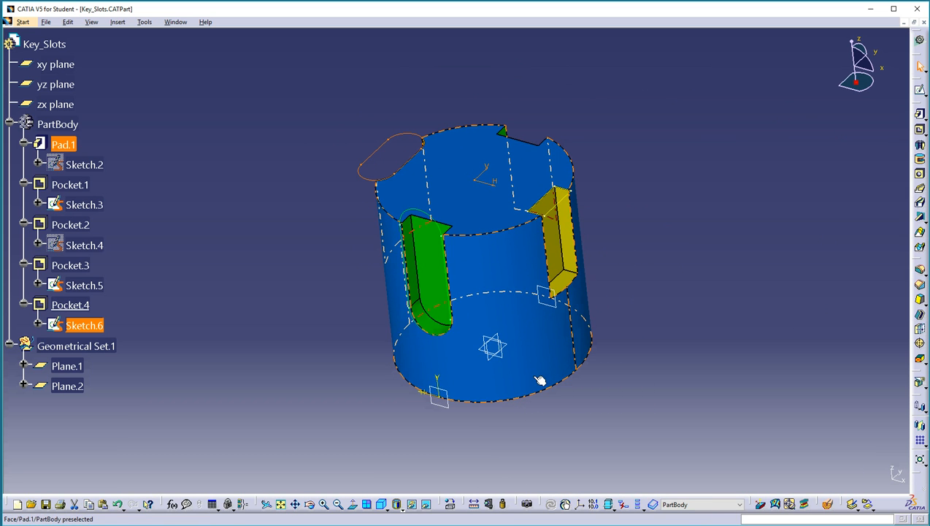
middle_click_drag(445, 99, 465, 96)
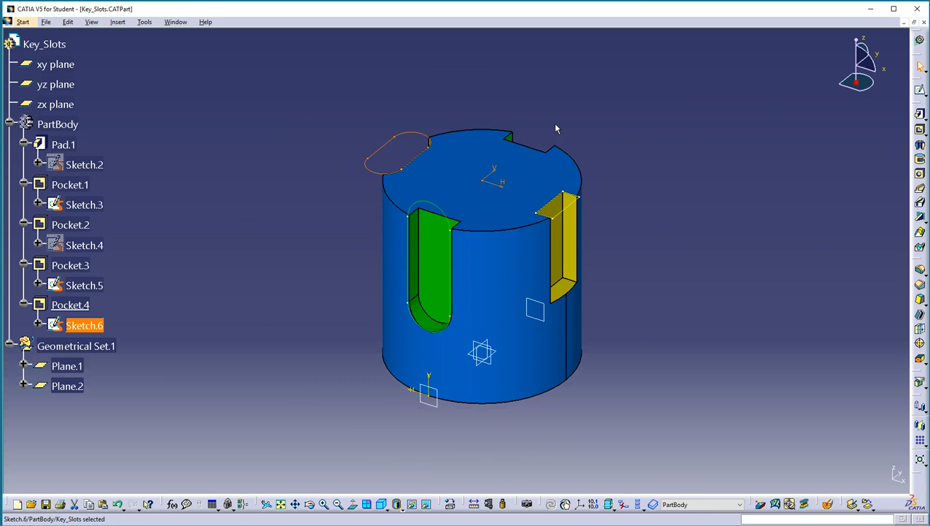